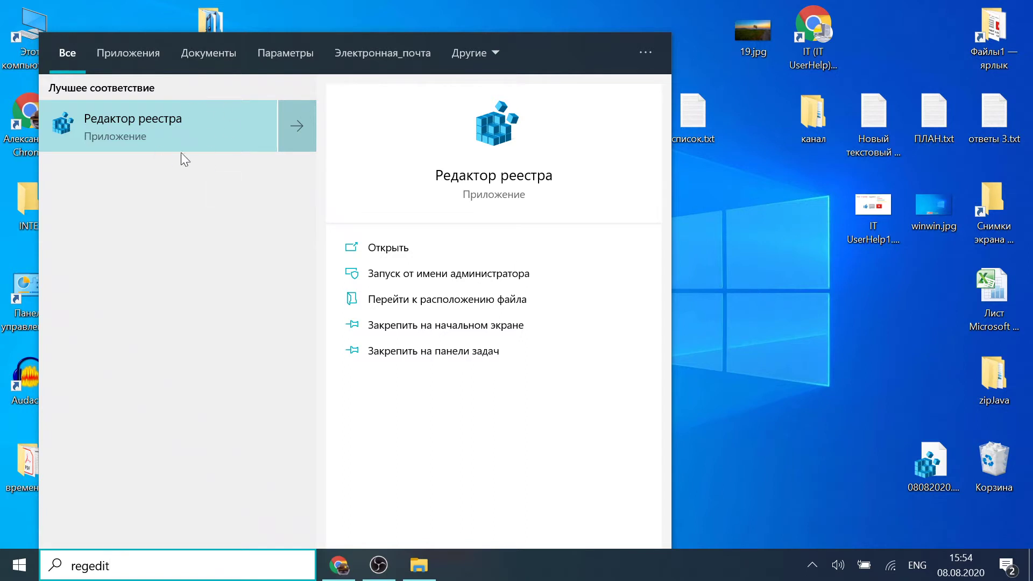
# Step: Launch the Registry Editor as administrator and collapse the SOFTWARE and HKEY_LOCAL_MACHINE branches
pyautogui.rightClick(210, 123)
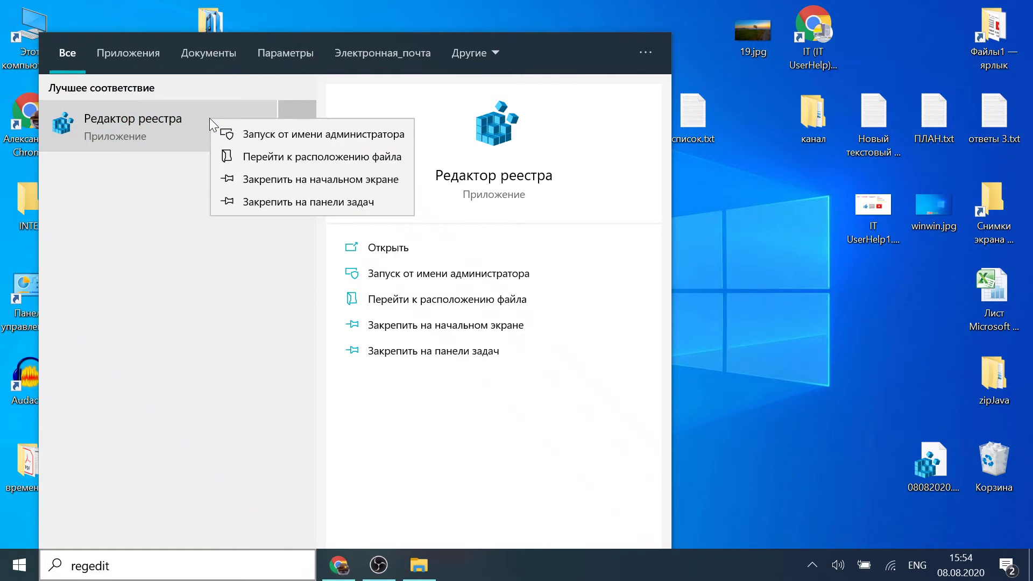
pyautogui.click(240, 131)
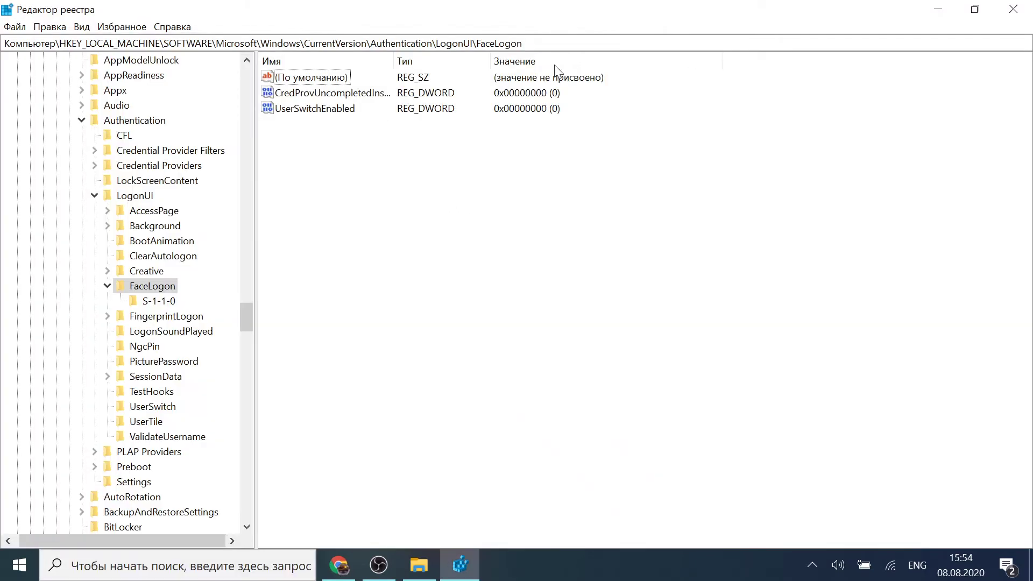
pyautogui.moveTo(243, 305); pyautogui.dragTo(219, 71)
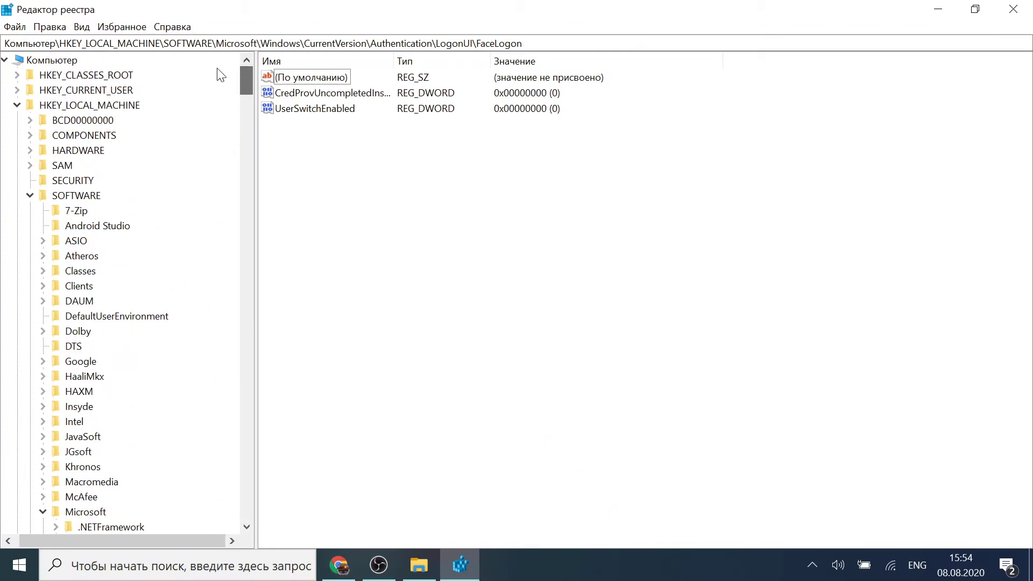
pyautogui.click(35, 195)
pyautogui.click(22, 106)
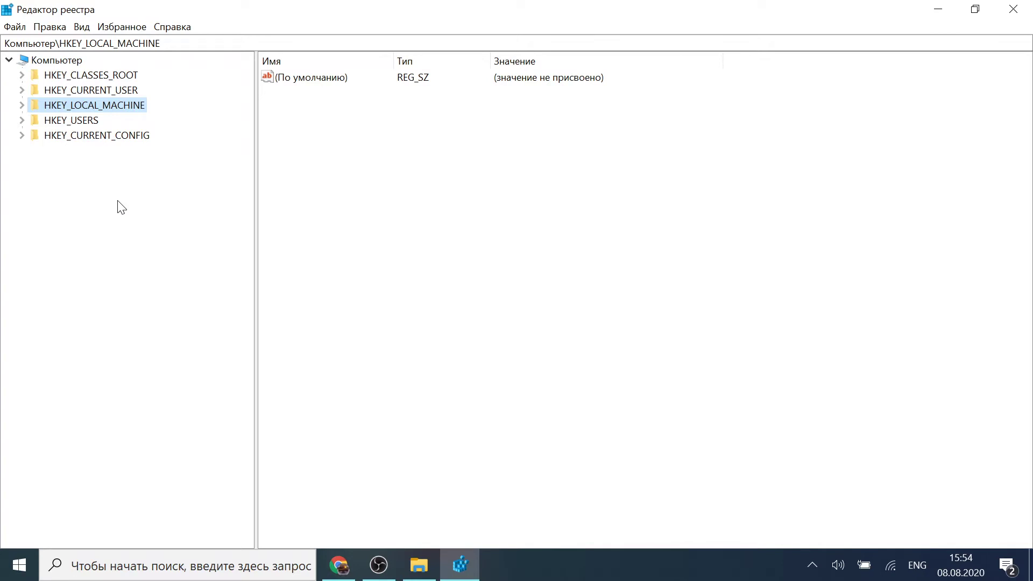
# Step: Try exporting the HKEY_LOCAL_MACHINE branch to the desktop as 08082020jkhsdkh, then cancel the export
pyautogui.click(15, 26)
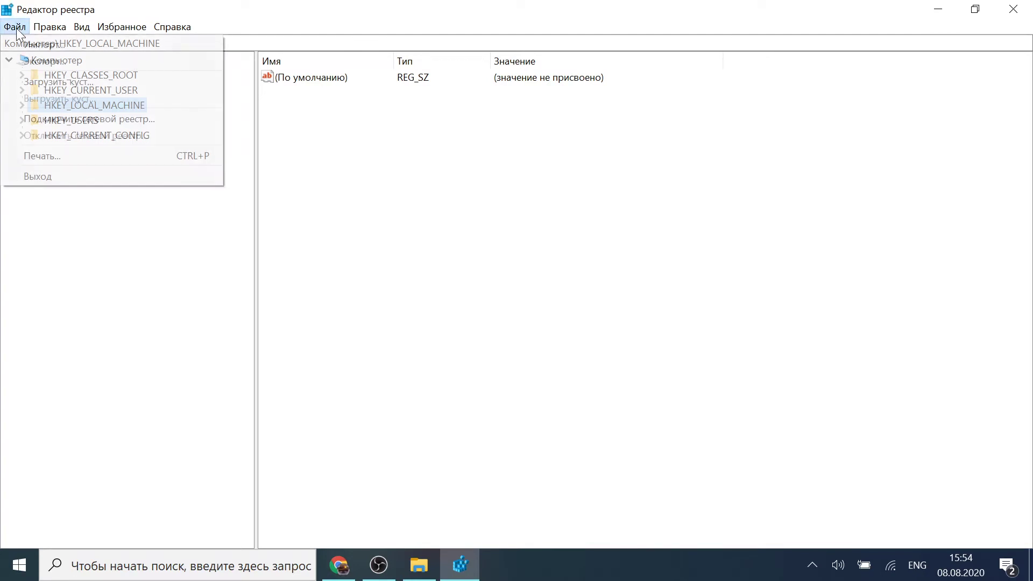
pyautogui.click(30, 60)
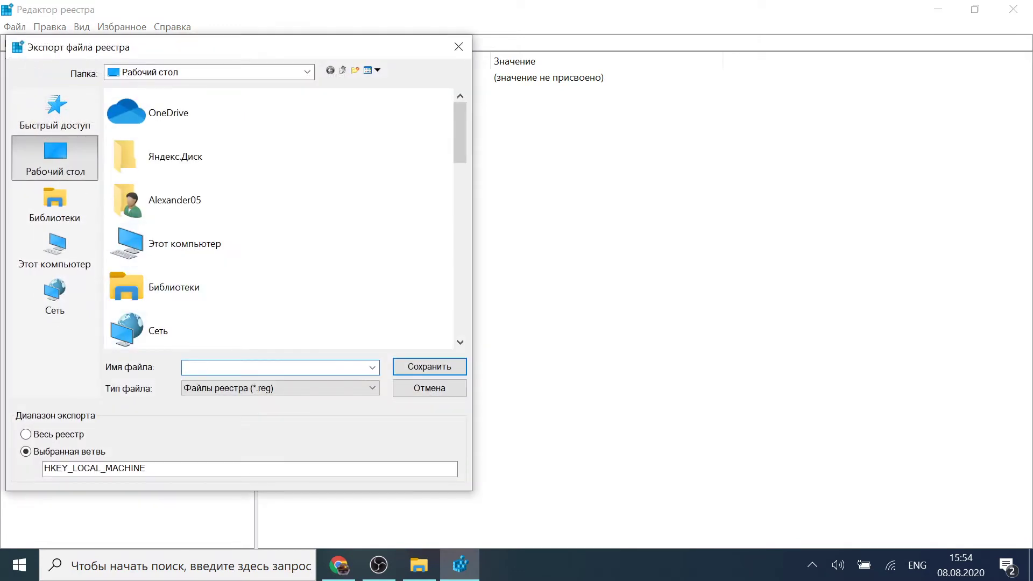
pyautogui.write('08')
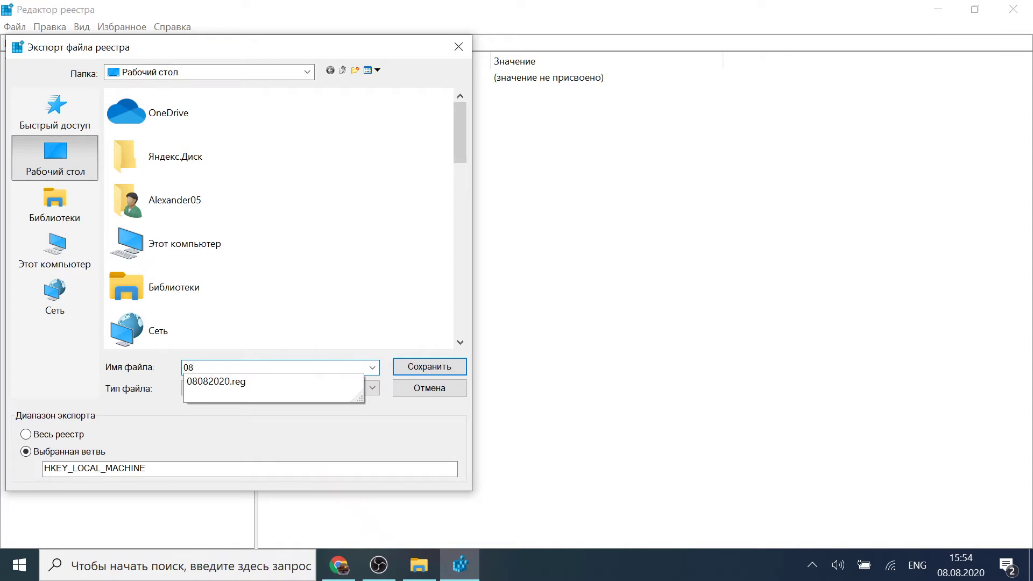
pyautogui.write('082020jkhsdkh')
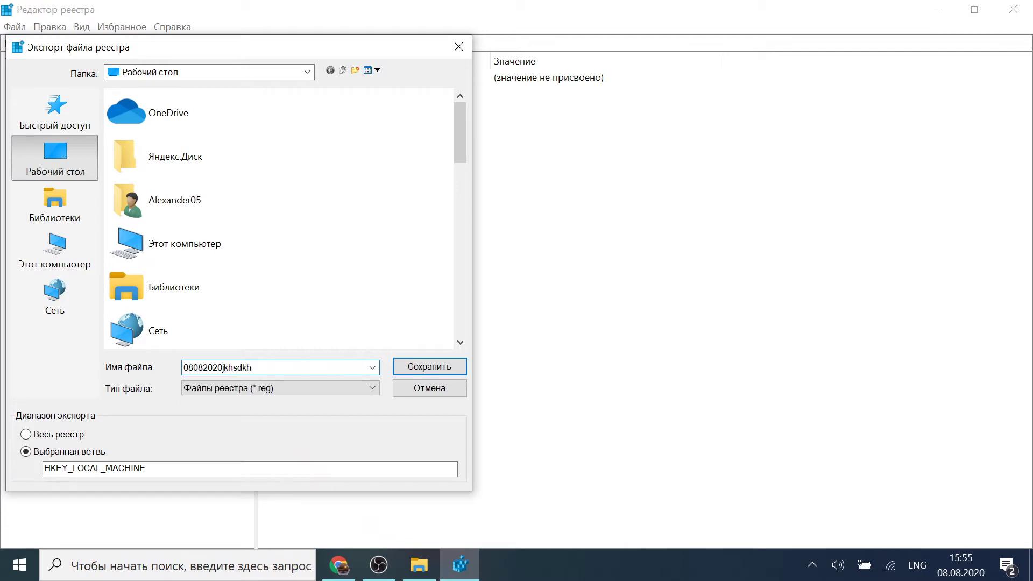
pyautogui.click(45, 200)
pyautogui.click(54, 165)
pyautogui.click(419, 388)
# Step: Minimize the Registry Editor, move 08082020.reg to the middle of the desktop, and return it beside the Recycle Bin
pyautogui.click(929, 6)
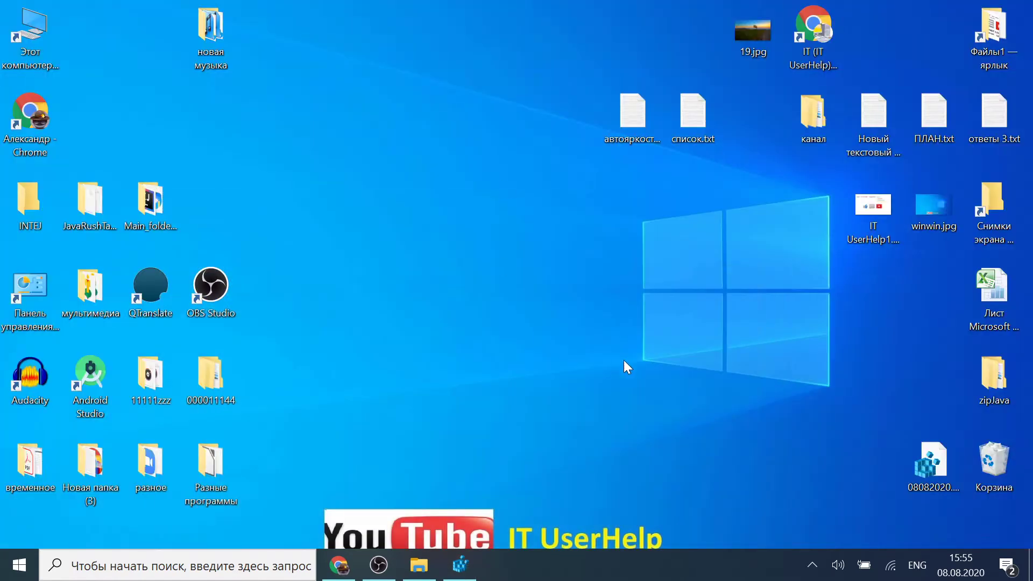
pyautogui.moveTo(931, 463); pyautogui.dragTo(346, 240)
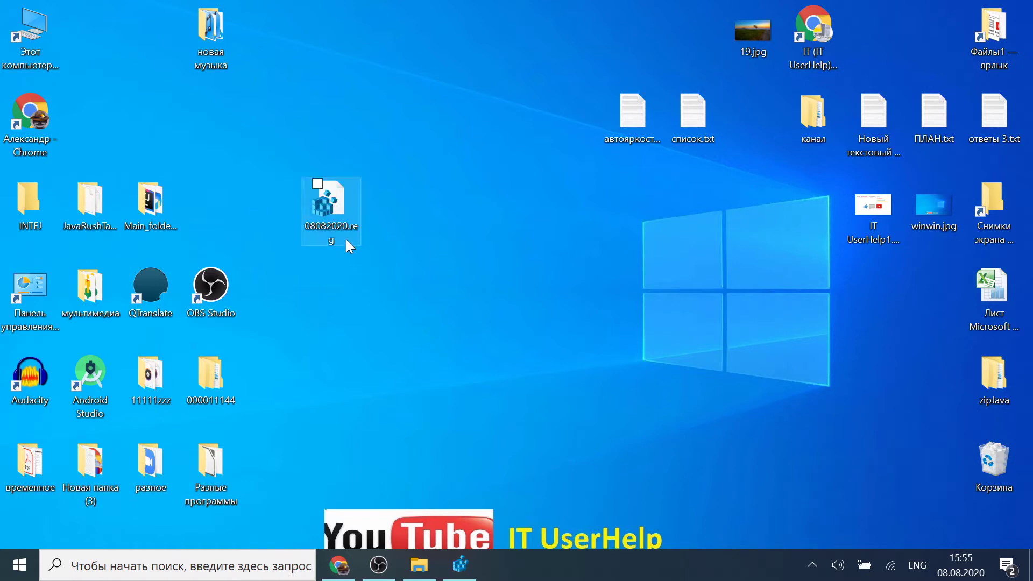
pyautogui.moveTo(330, 204); pyautogui.dragTo(935, 459)
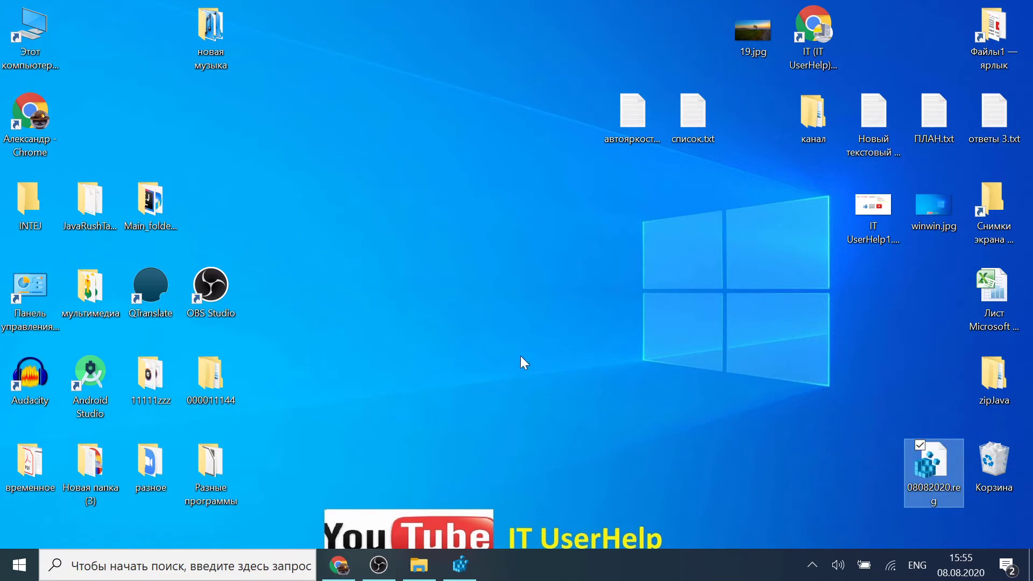
pyautogui.click(491, 433)
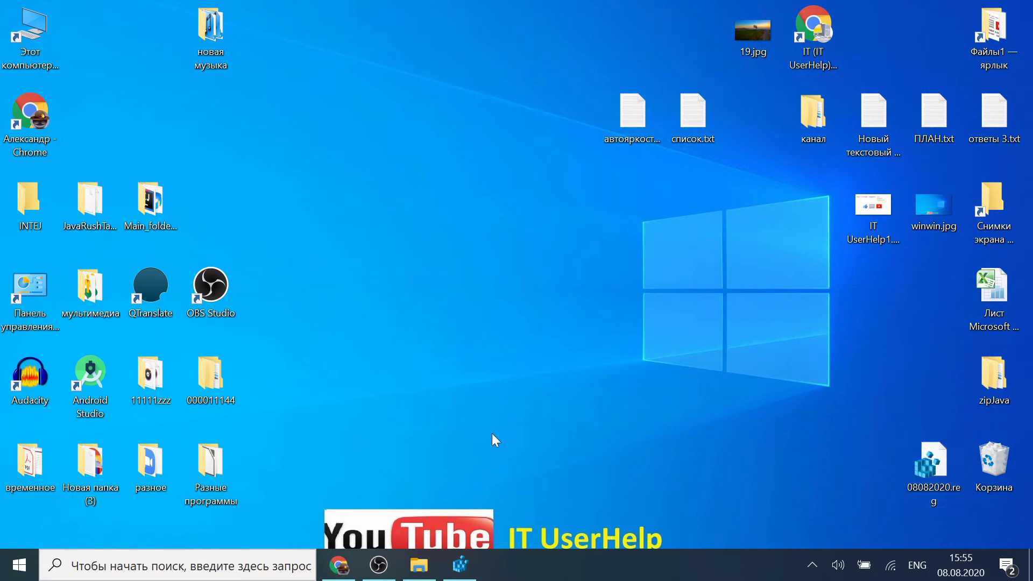
# Step: Return to the Registry Editor, choose 08082020.reg on the desktop for import, and cancel the import
pyautogui.click(460, 565)
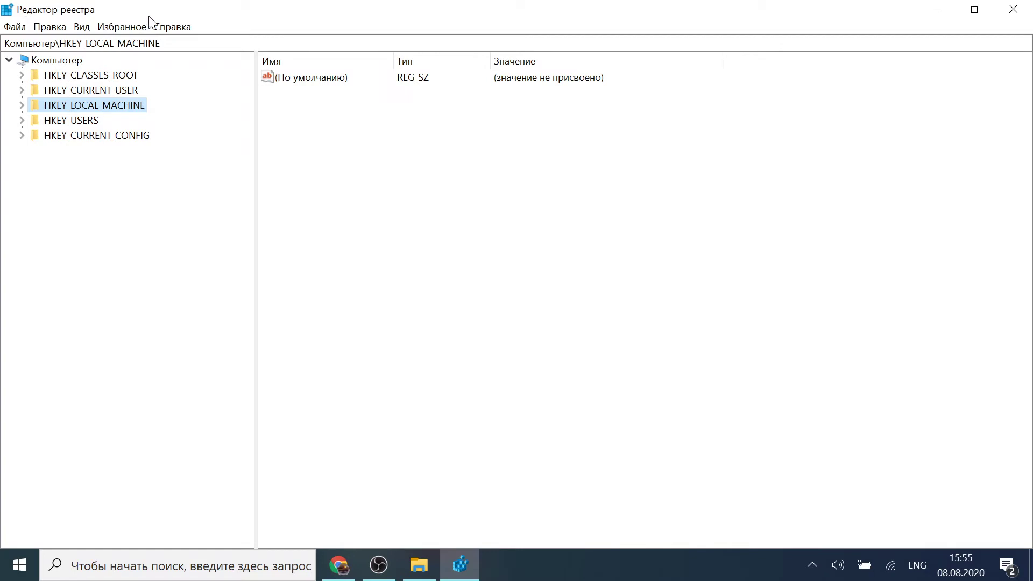
pyautogui.click(17, 27)
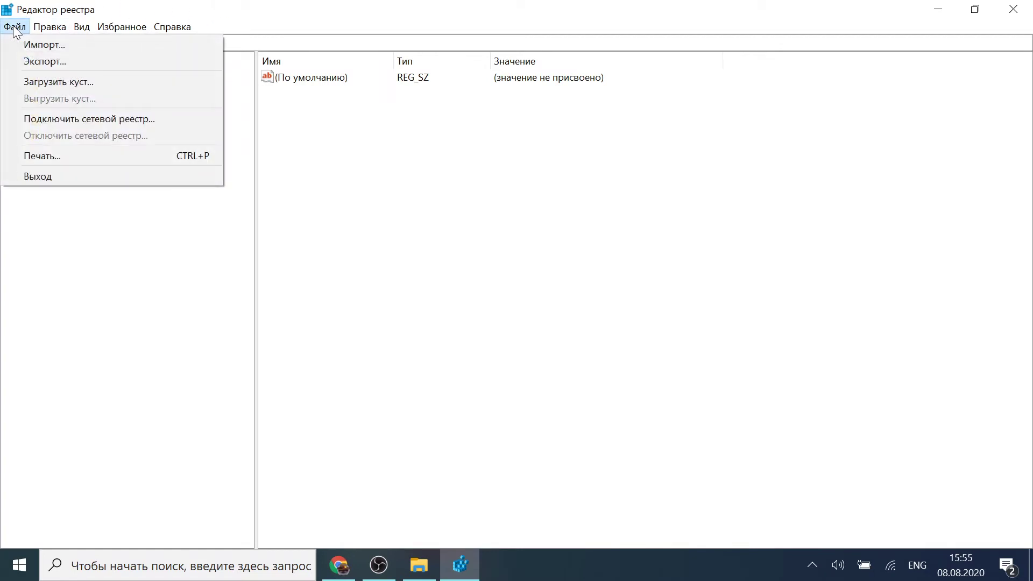
pyautogui.click(37, 47)
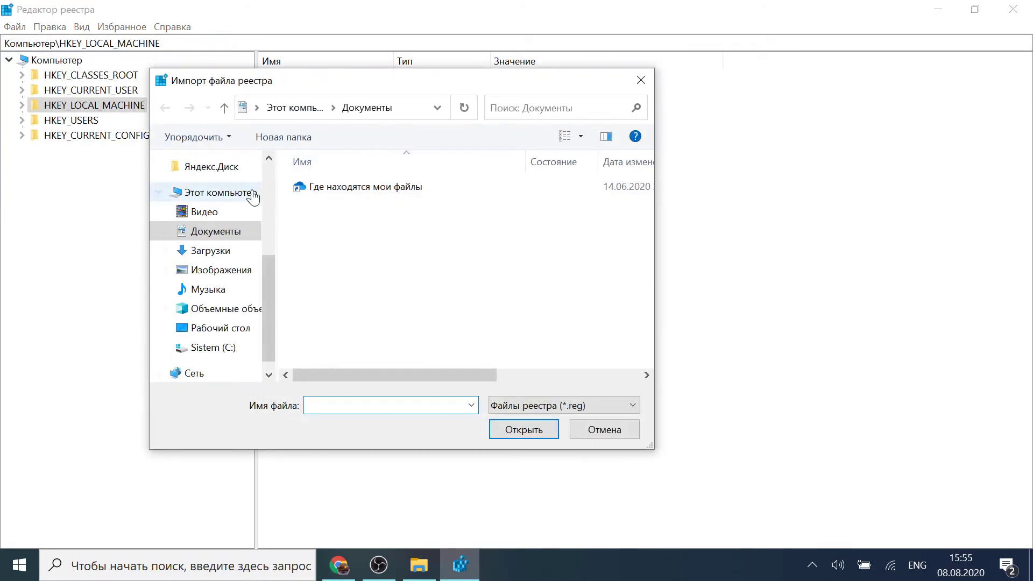
pyautogui.moveTo(265, 272); pyautogui.dragTo(269, 195)
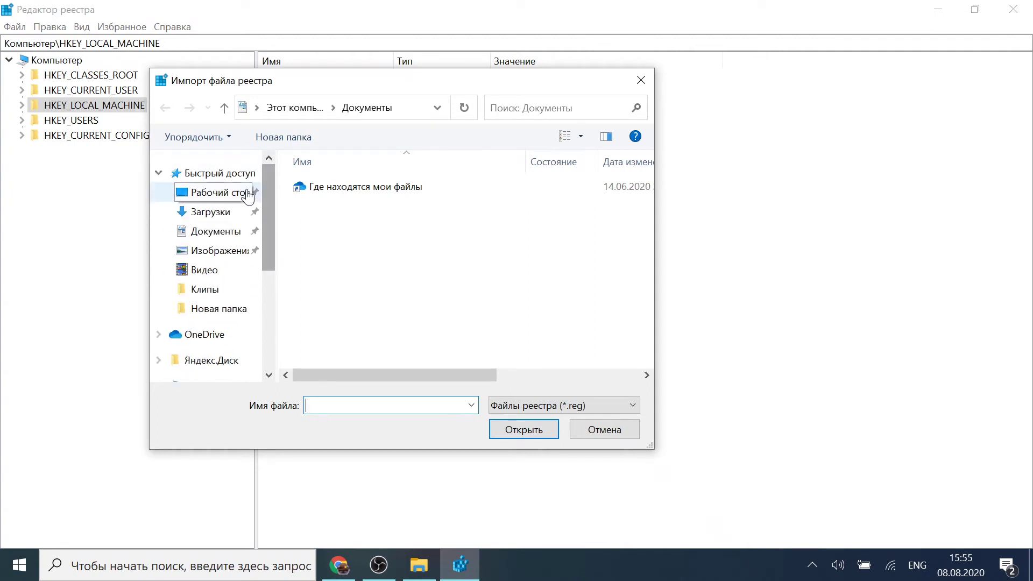
pyautogui.click(245, 192)
pyautogui.moveTo(647, 236); pyautogui.dragTo(654, 353)
pyautogui.click(446, 219)
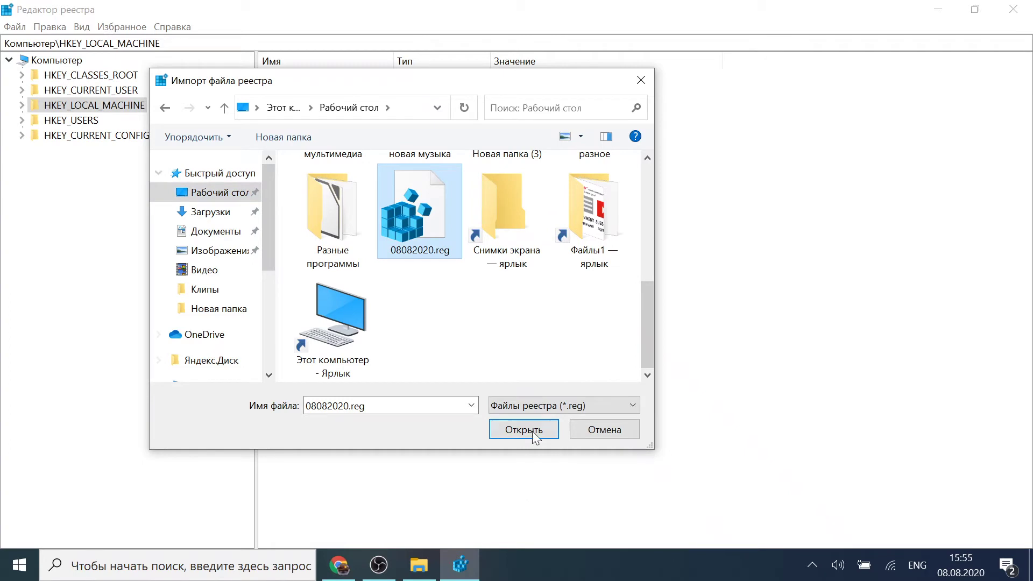
pyautogui.click(581, 430)
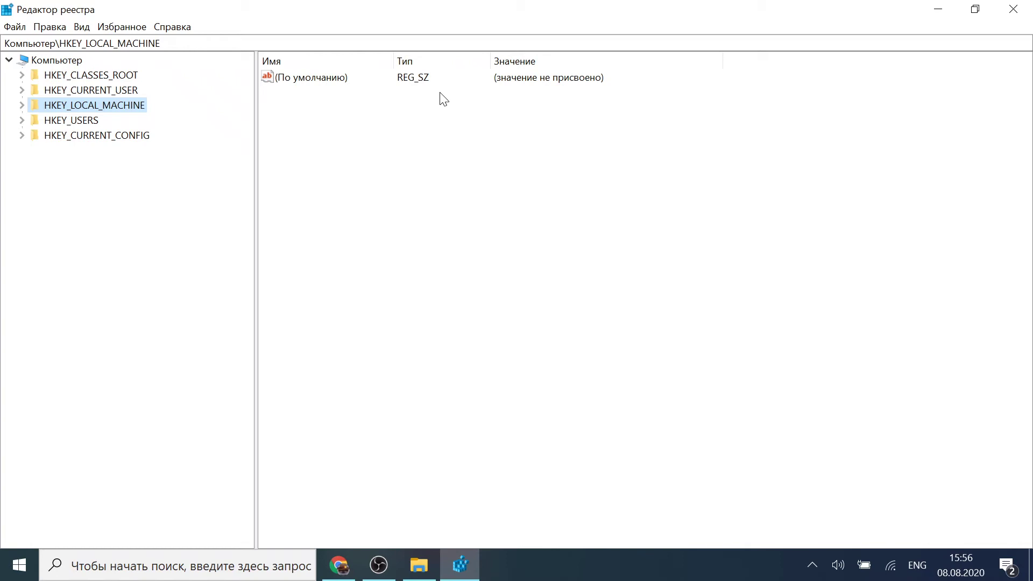
# Step: Expand HKEY_LOCAL_MACHINE\SOFTWARE\Classes, collapse the Microsoft key, and widen the key tree
pyautogui.click(22, 105)
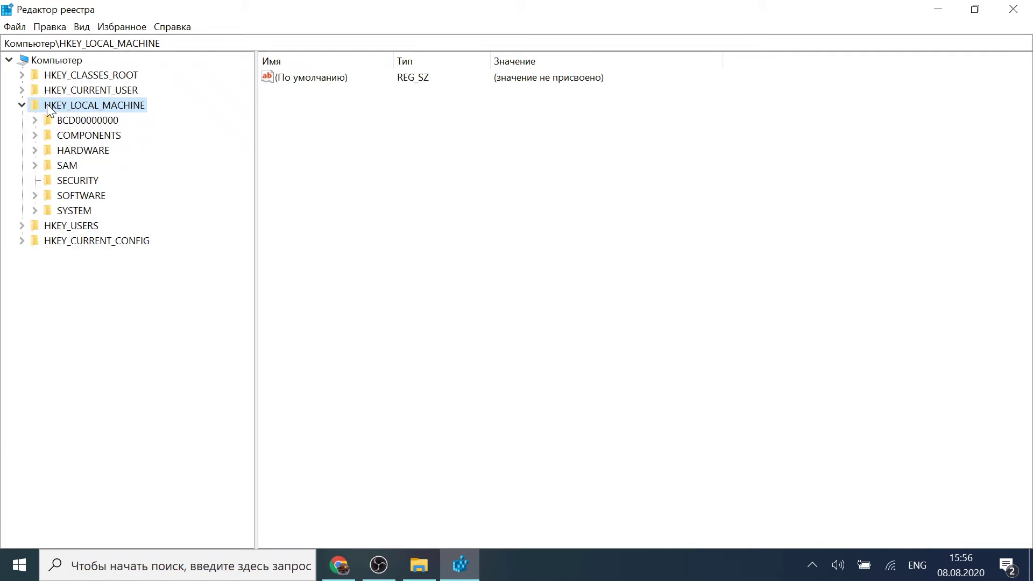
pyautogui.click(34, 196)
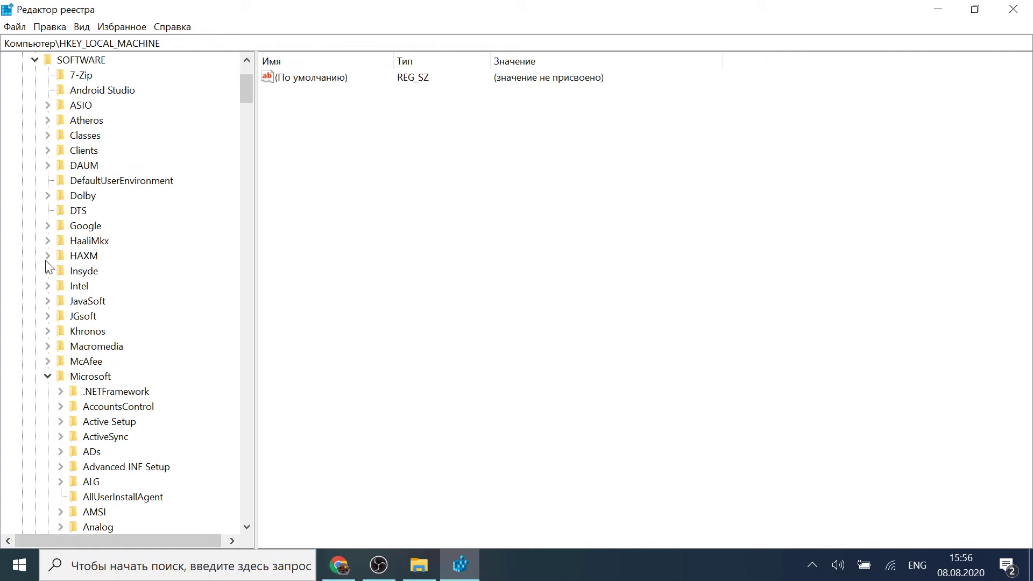
pyautogui.click(48, 375)
pyautogui.scroll(2, 79, 101)
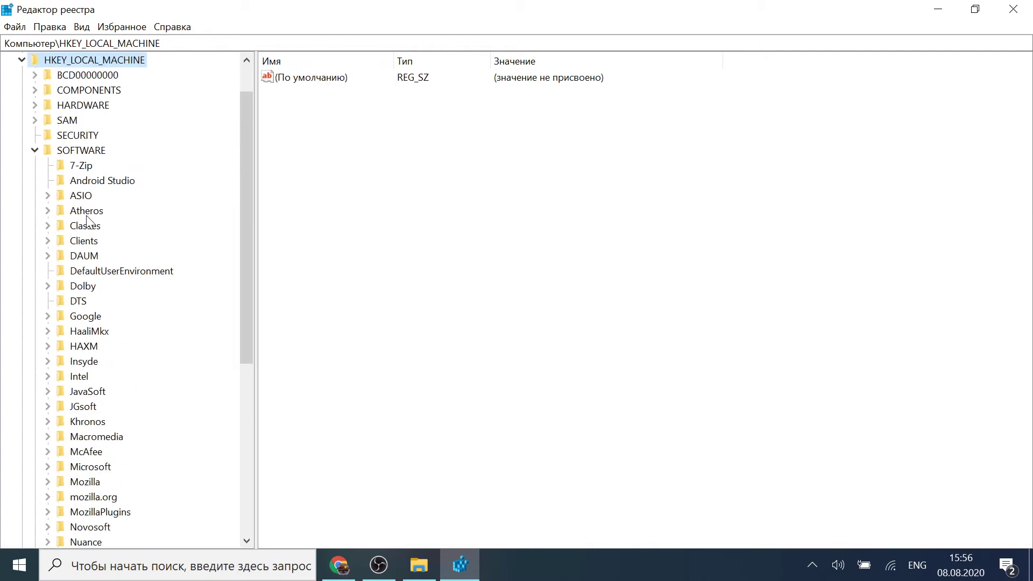
pyautogui.click(48, 225)
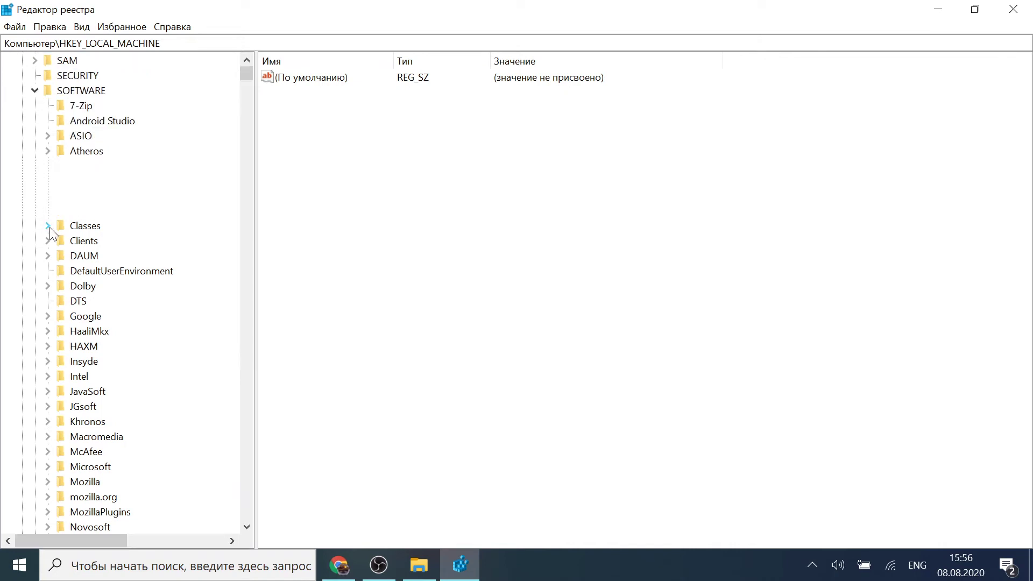
pyautogui.moveTo(258, 186); pyautogui.dragTo(358, 182)
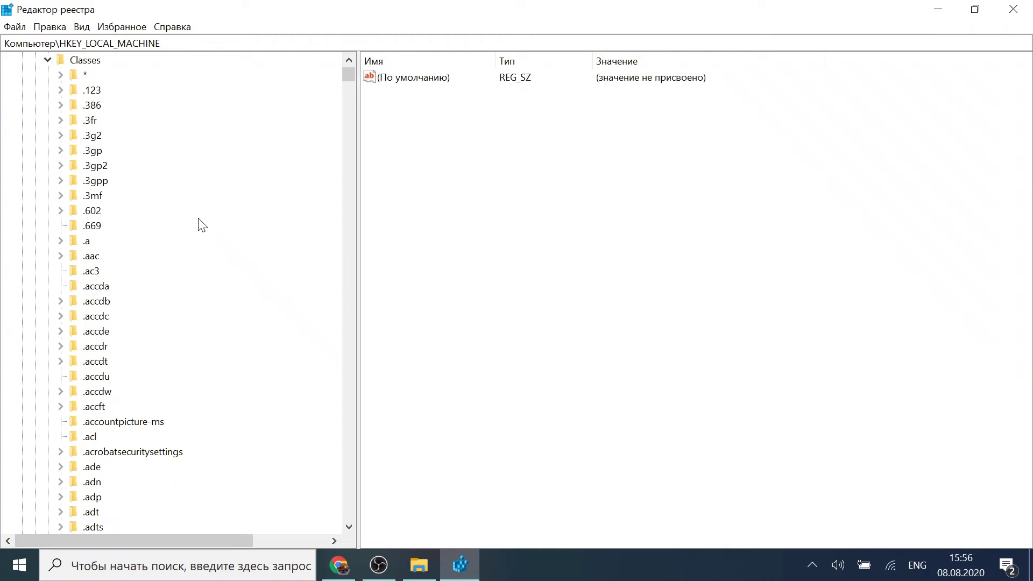
# Step: Find the Msi.Package key under Classes, expand it, and open its DefaultIcon subkey
pyautogui.scroll(-10, 209, 223)
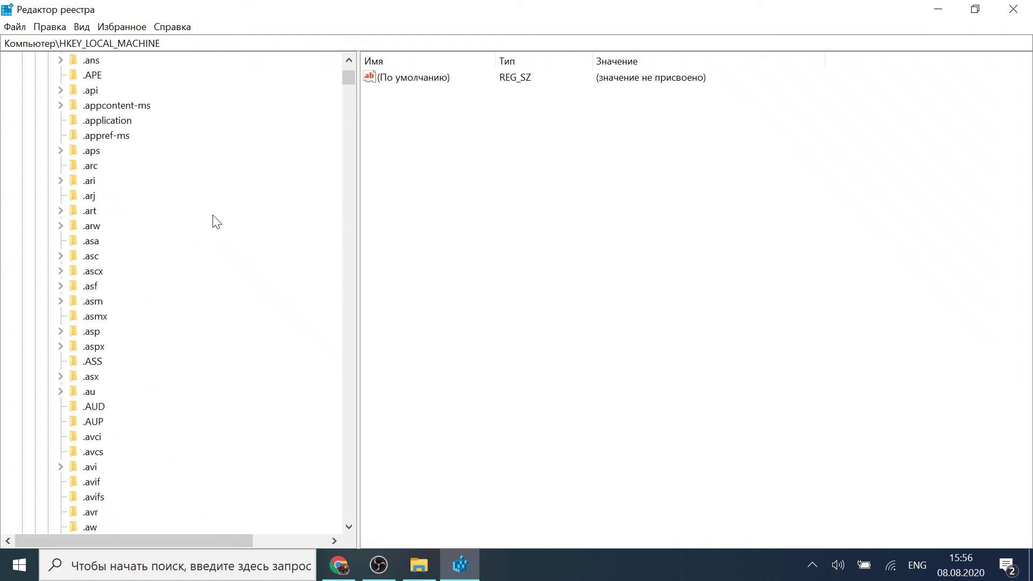
pyautogui.moveTo(348, 74); pyautogui.dragTo(318, 287)
pyautogui.scroll(-20, 253, 278)
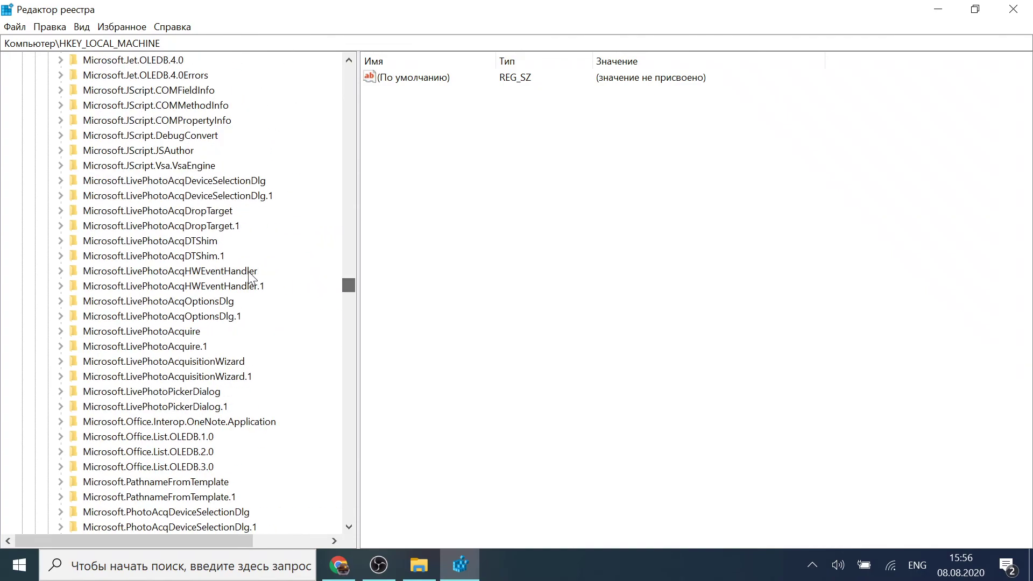
pyautogui.scroll(-20, 253, 274)
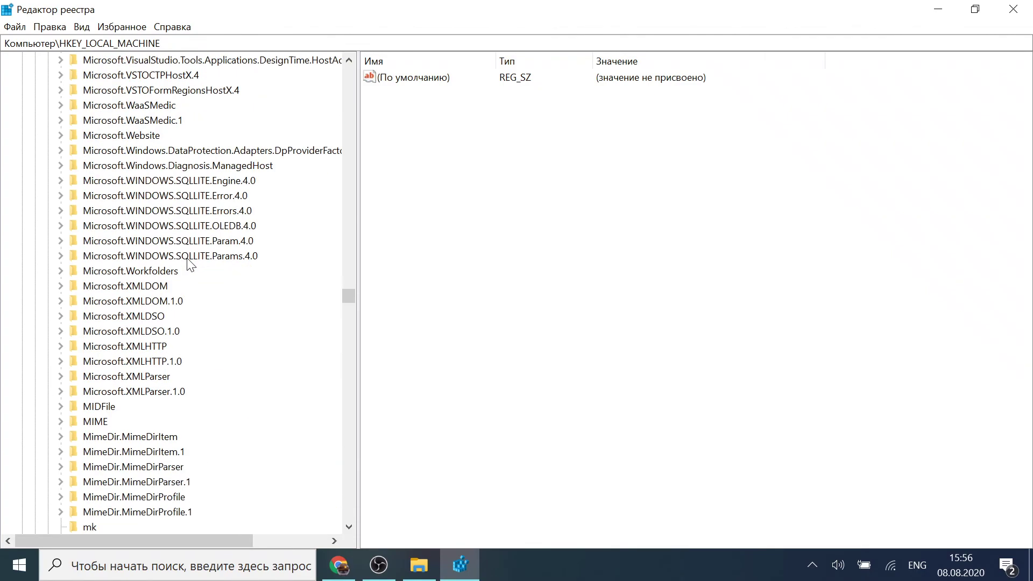
pyautogui.scroll(-1, 260, 272)
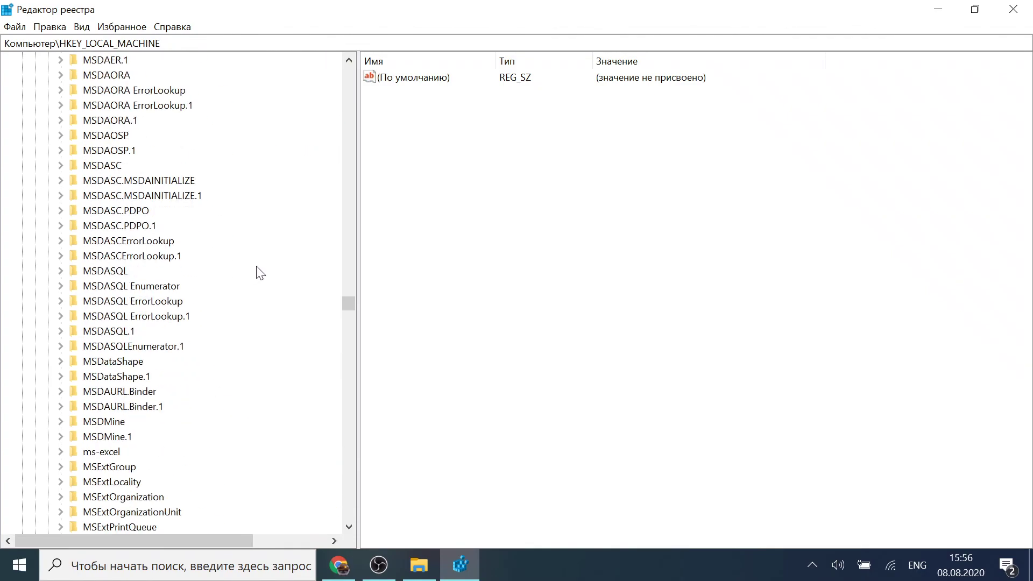
pyautogui.scroll(3, 260, 272)
pyautogui.scroll(-18, 261, 273)
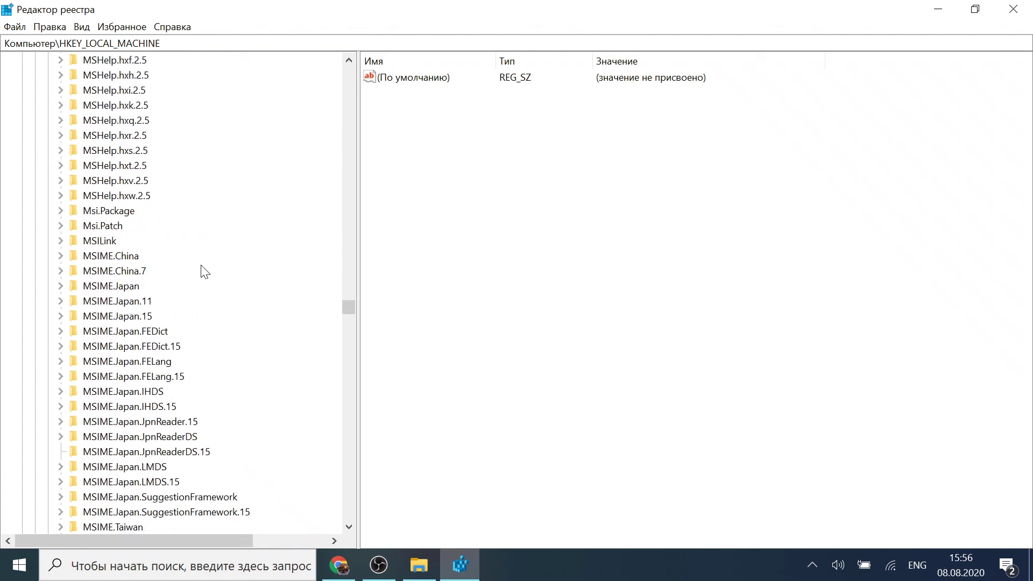
pyautogui.click(114, 212)
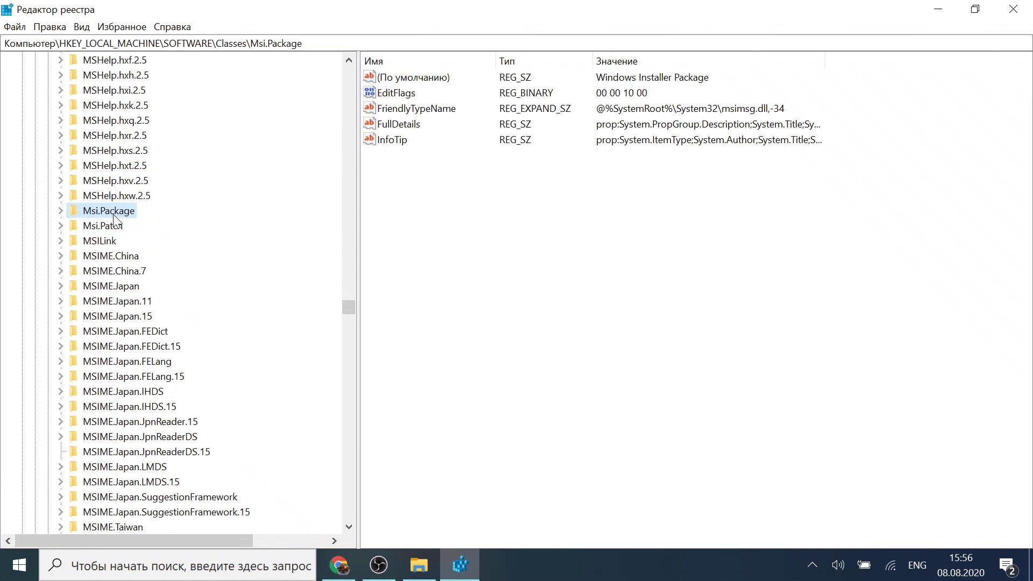
pyautogui.click(61, 211)
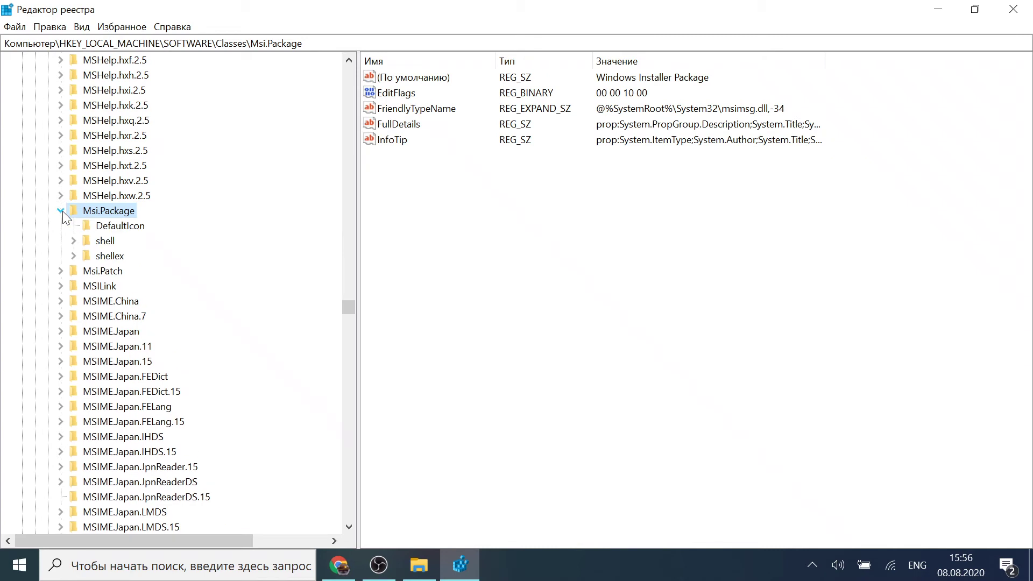
pyautogui.click(138, 228)
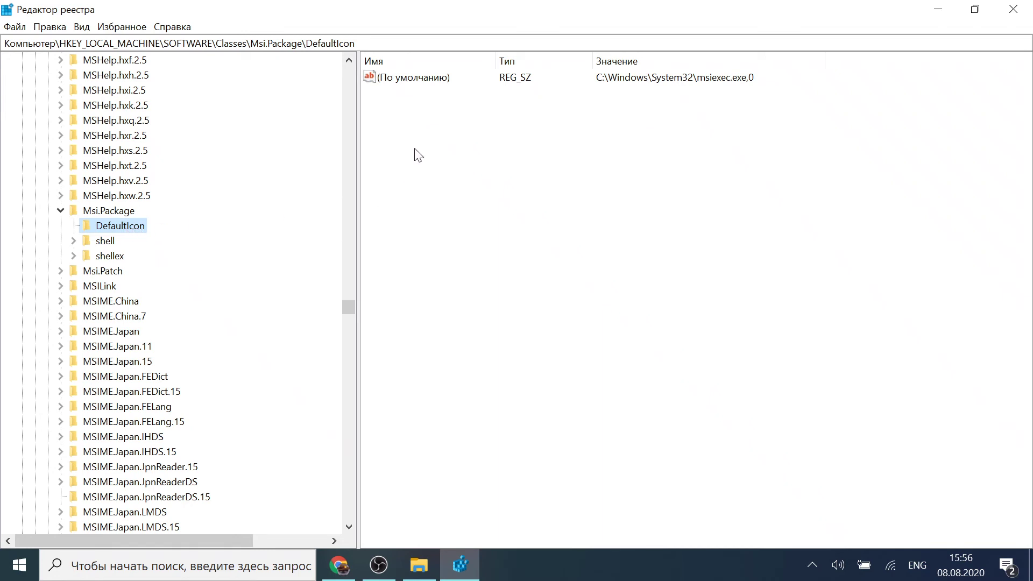
# Step: Try changing DefaultIcon's default string to C:\Windows\System32\msiexec.exe,1, put the ending back to 0, and cancel the edit
pyautogui.click(406, 79)
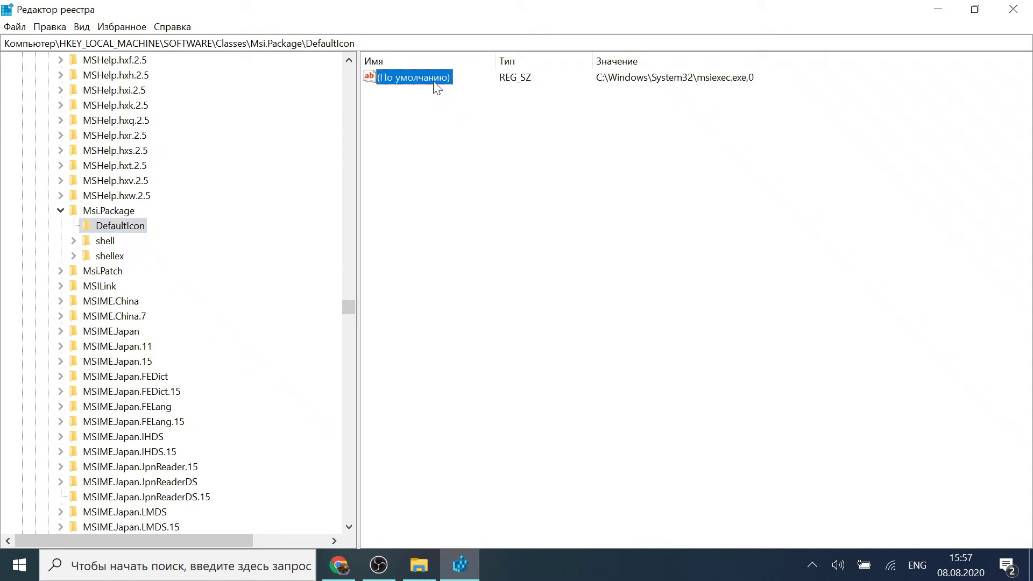
pyautogui.doubleClick(428, 76)
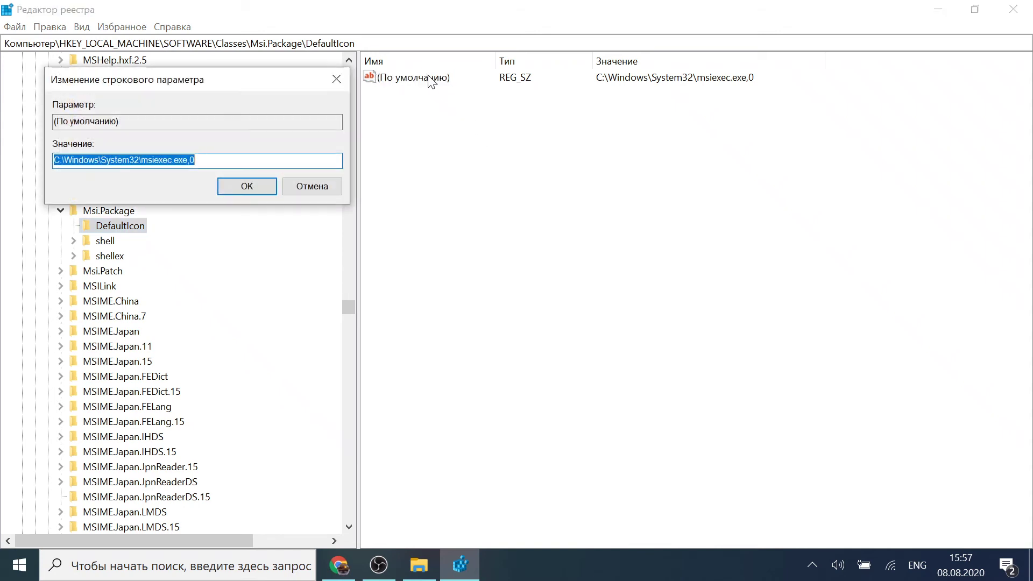
pyautogui.moveTo(222, 70); pyautogui.dragTo(701, 126)
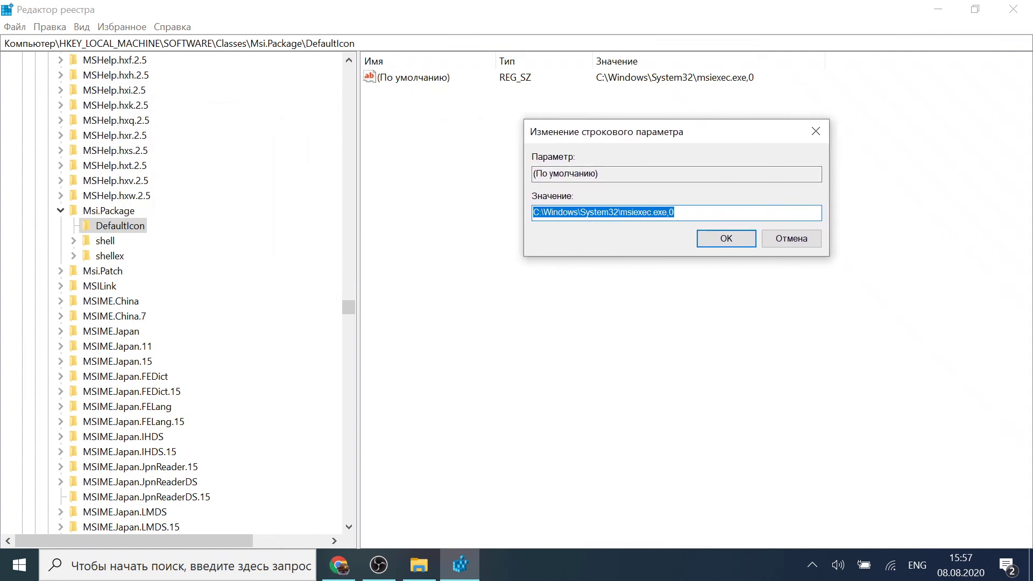
pyautogui.click(674, 212)
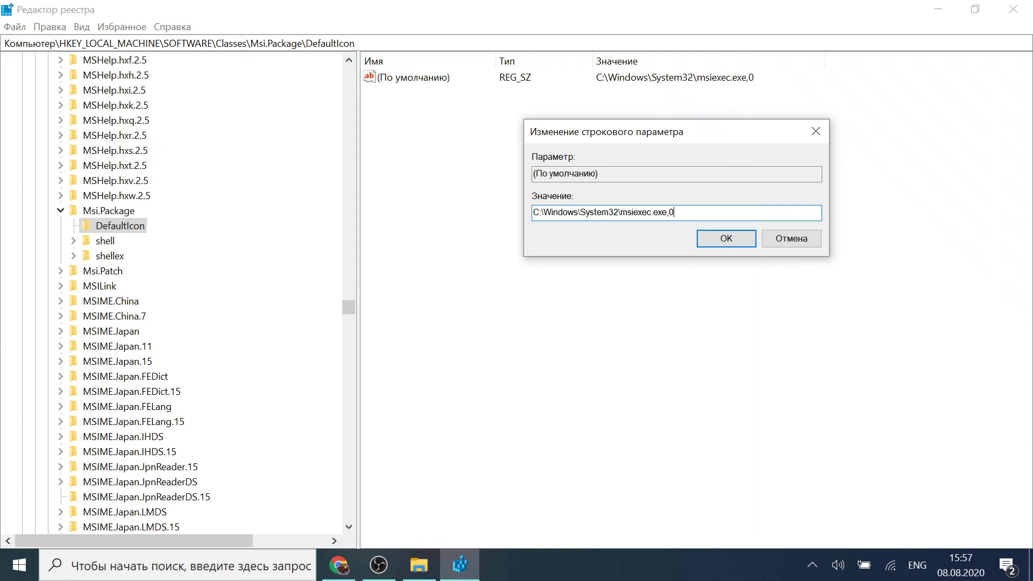
pyautogui.press('BackSpace')
pyautogui.write('1')
pyautogui.press('BackSpace')
pyautogui.write('0')
pyautogui.press('BackSpace')
pyautogui.write('1')
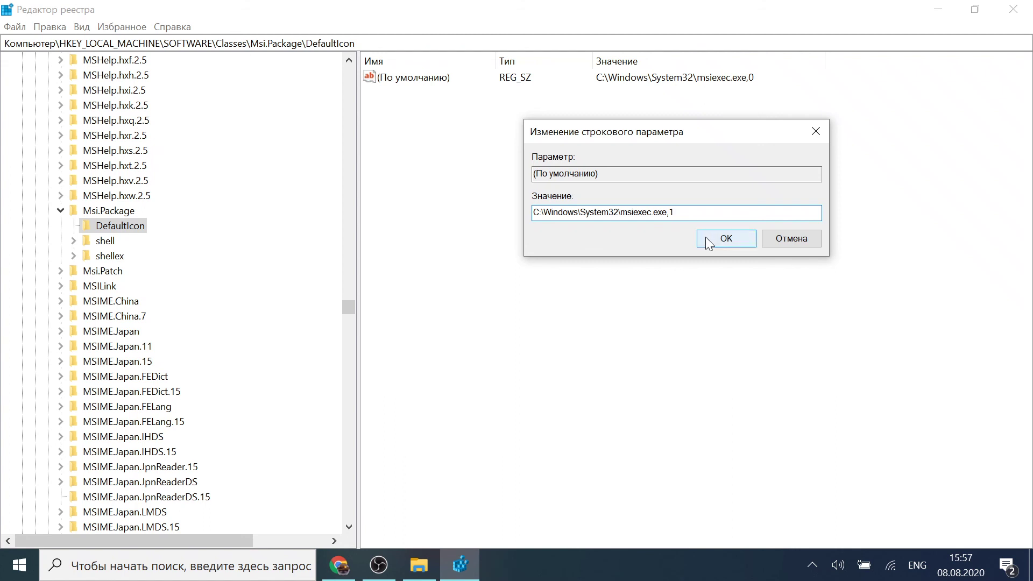
pyautogui.press('BackSpace')
pyautogui.write('0')
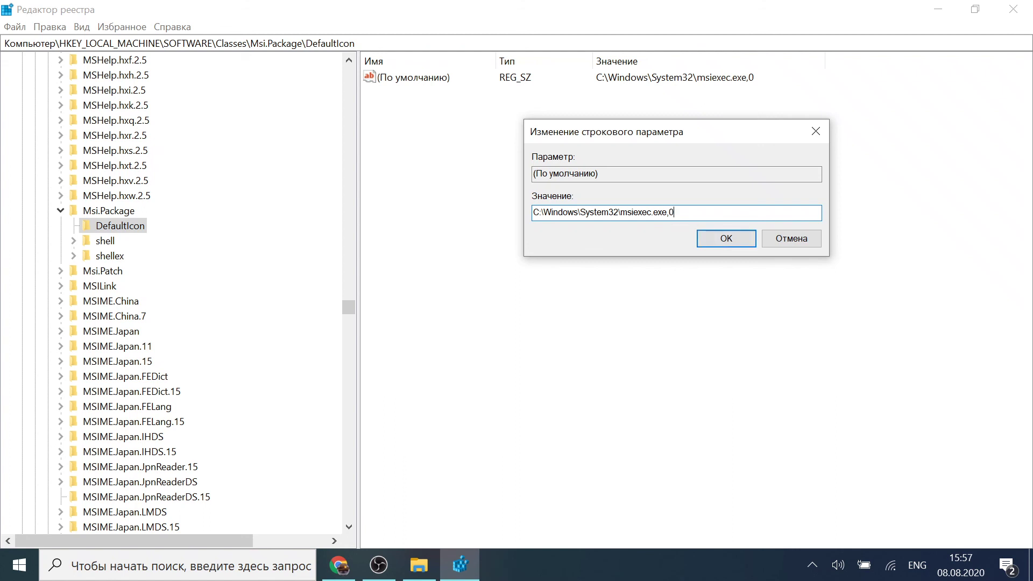
pyautogui.click(804, 240)
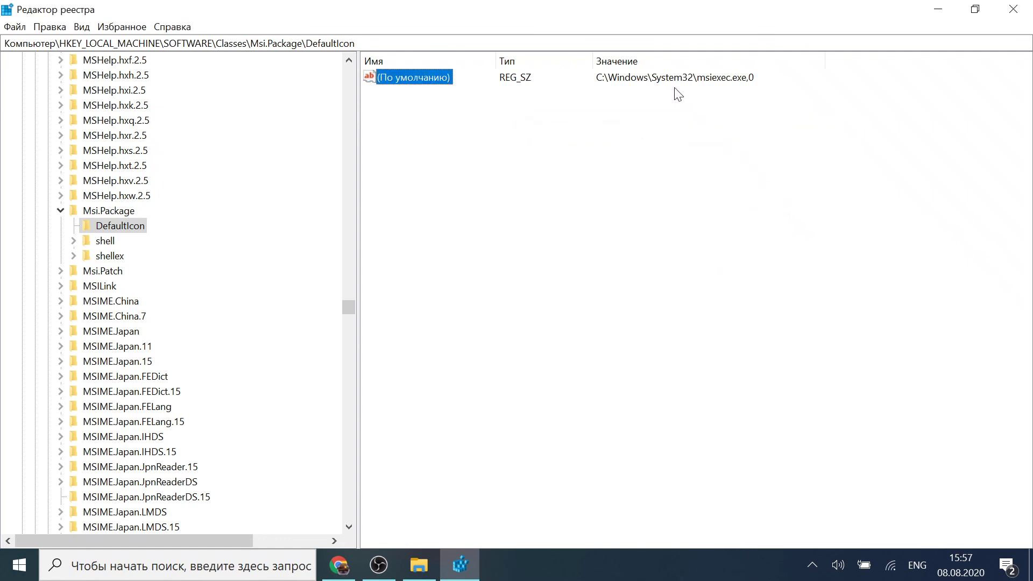
# Step: Close the Registry Editor
pyautogui.hotkey('alt', 'F4')
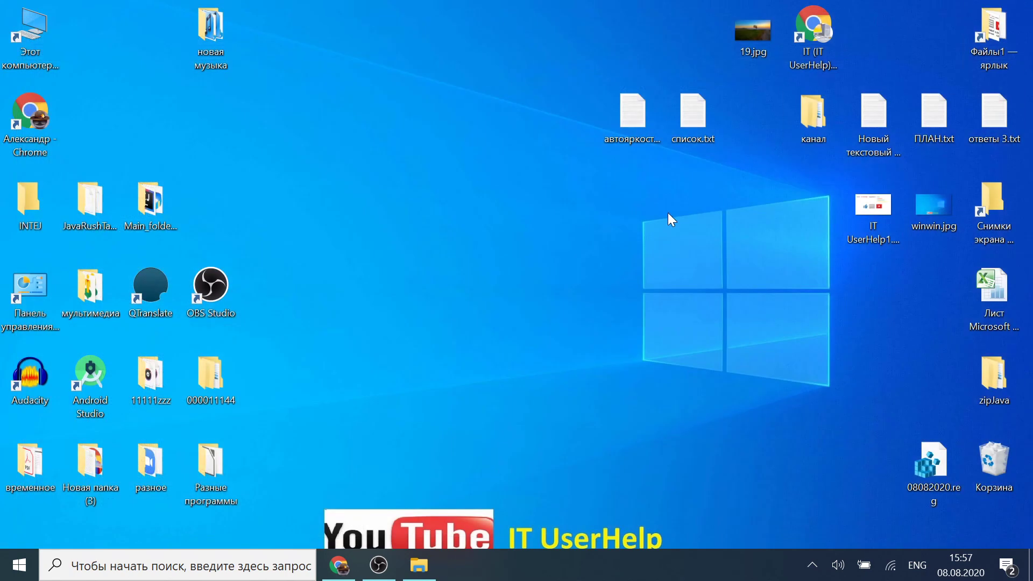